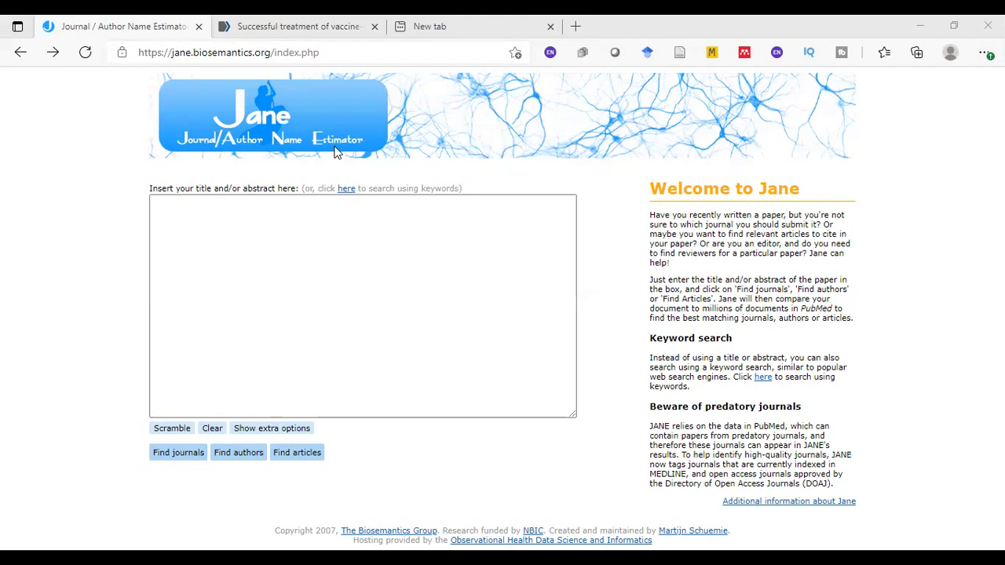
Paste the title 'Vaccine-induced prothrombotic thrombocytopenia' into JANE and find similar articles
left_click(212, 244)
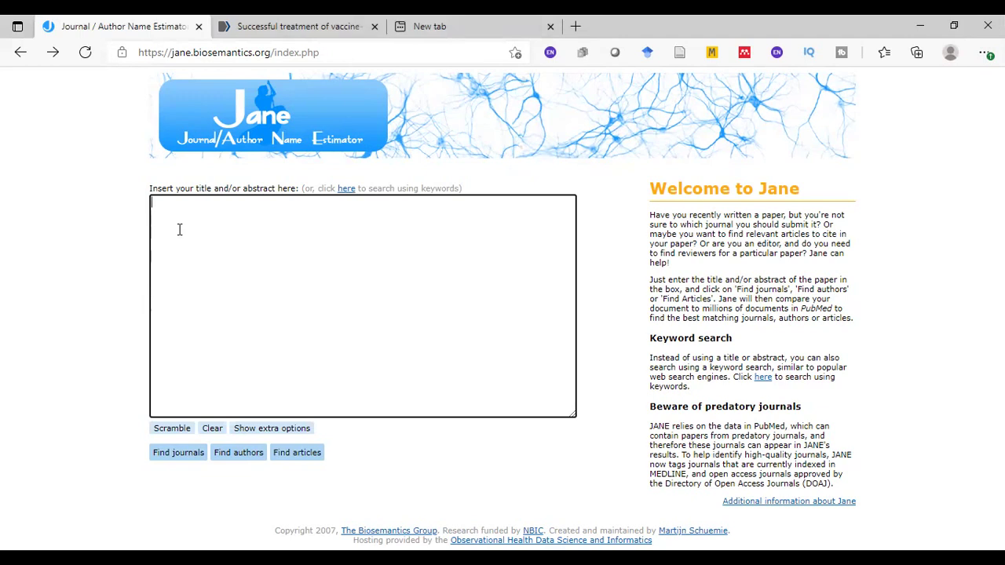
type("Vaccine-induced prothrombotic thrombocytopenia")
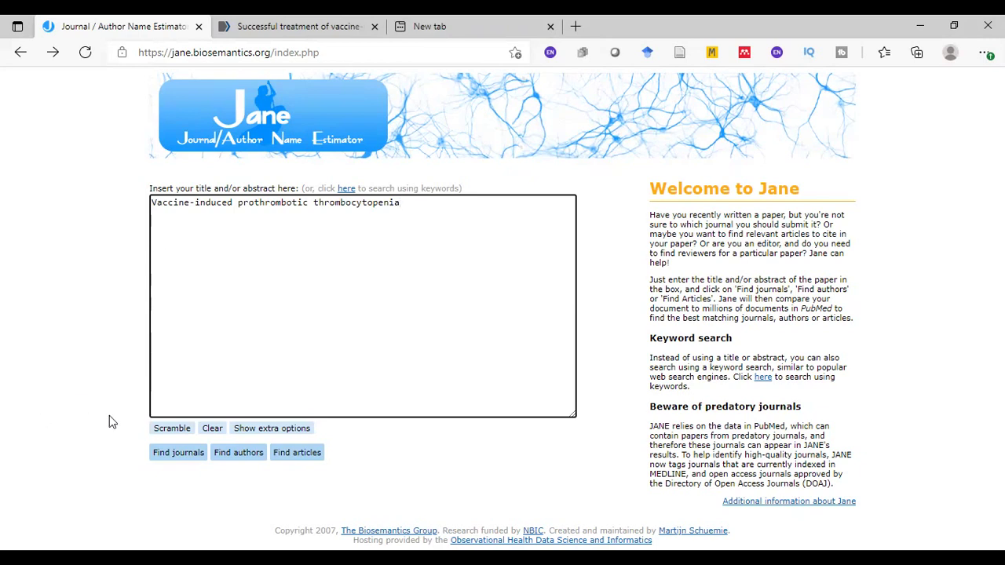
left_click(298, 460)
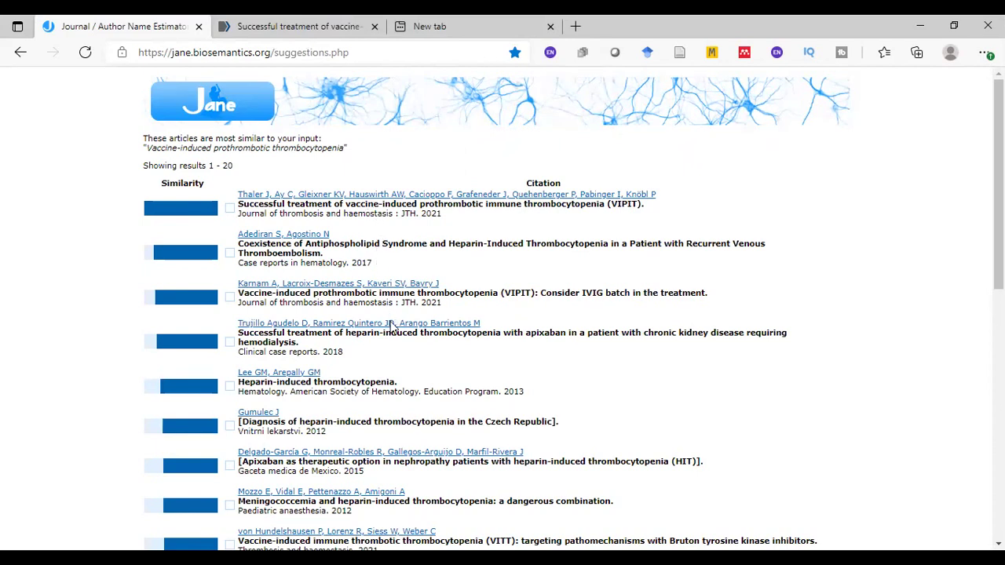
Highlight 'prothrombotic' and 'thrombocytopenia' in the top three result titles and check their similarity scores
double_click(458, 204)
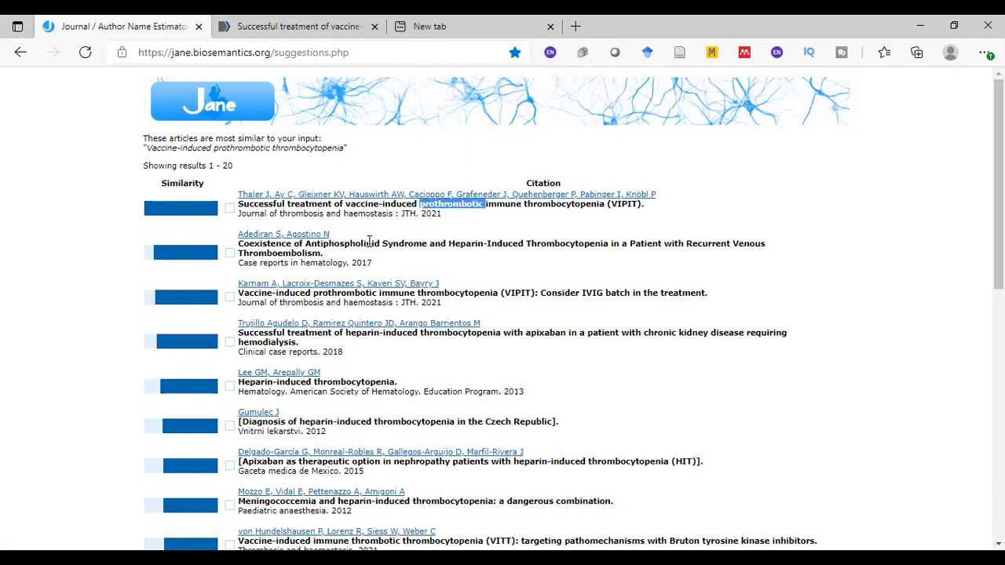
double_click(557, 244)
double_click(474, 294)
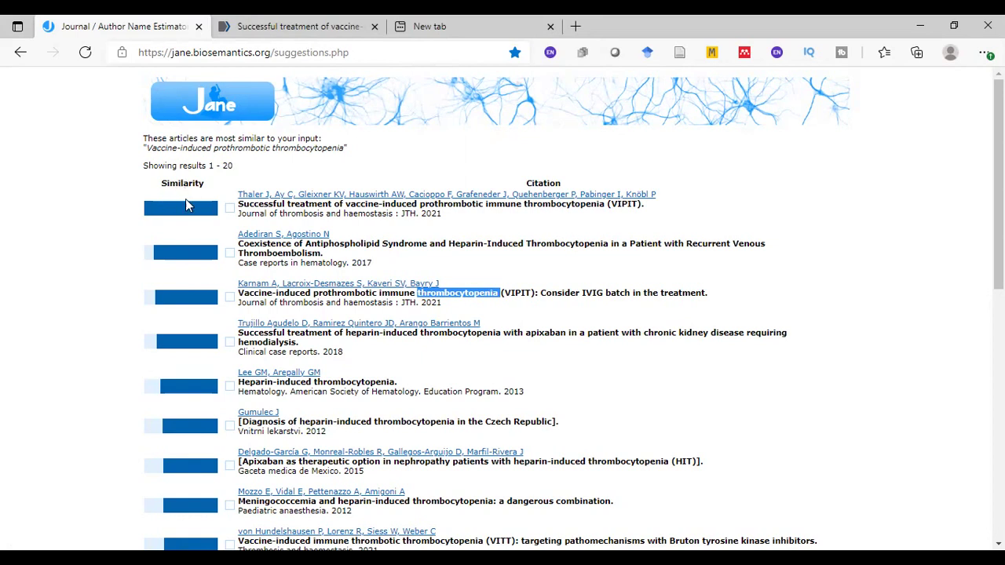
mouse_move(186, 215)
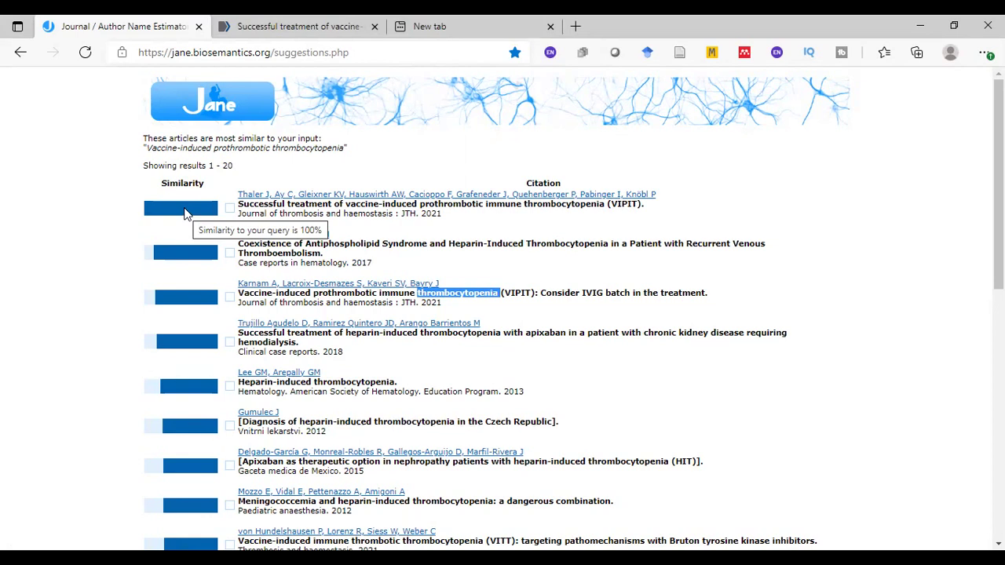
mouse_move(191, 255)
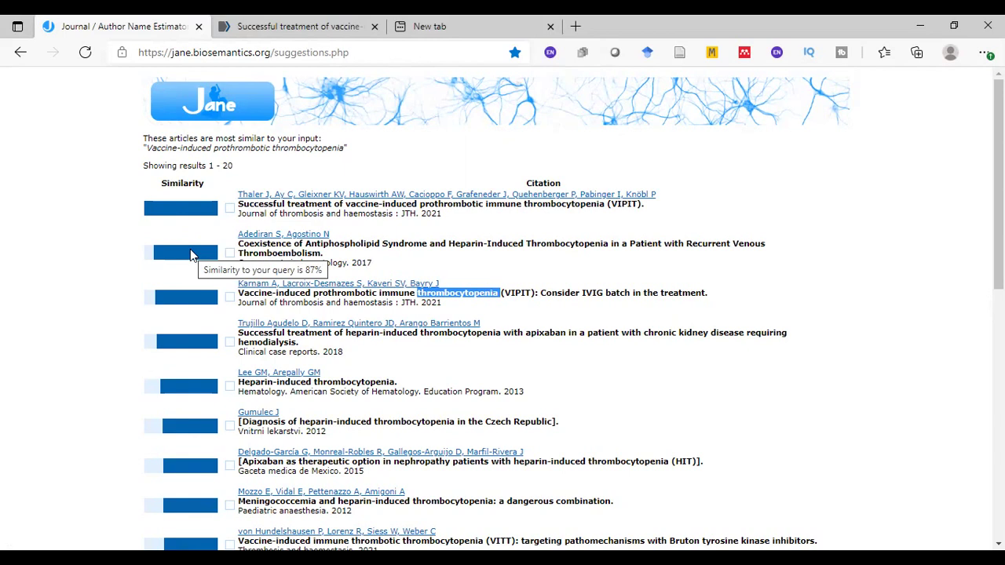
Open the top VIPIT treatment result in PubMed in a new tab and look through its abstract
left_click(425, 194)
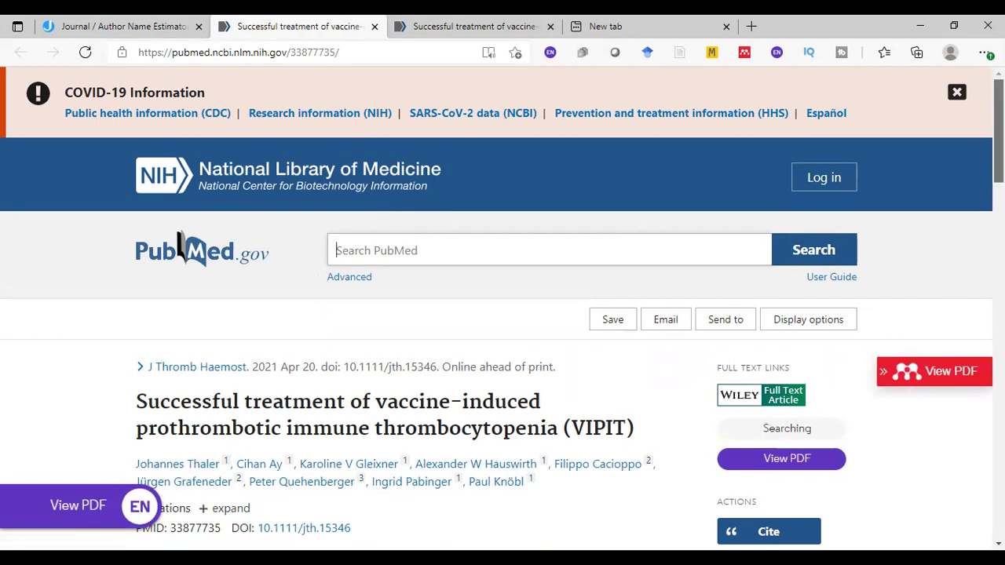
scroll(310, 273, "down", 2)
scroll(310, 273, "up", 1)
scroll(503, 314, "down", 3)
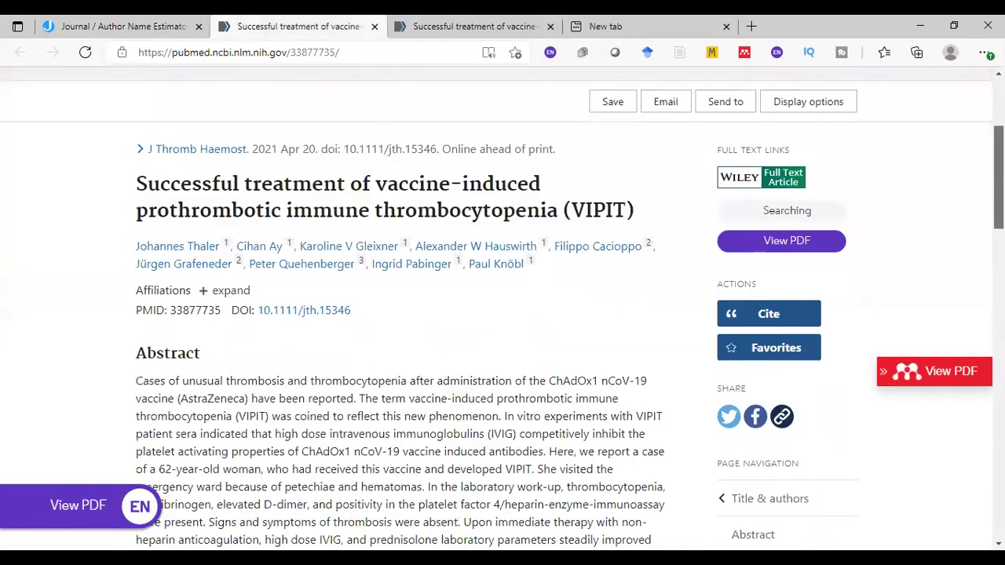
scroll(503, 315, "up", 3)
left_click(557, 191)
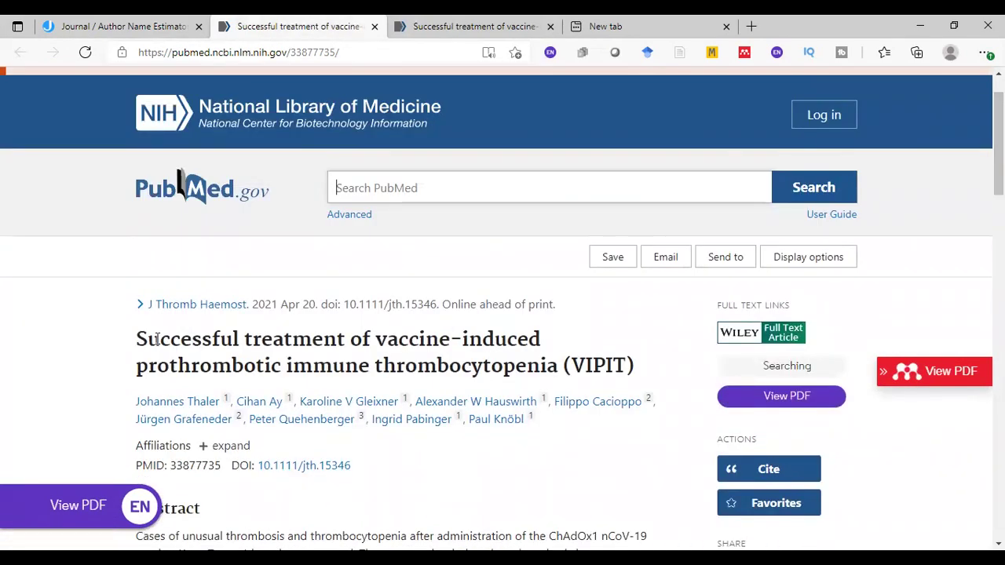
Back on the JANE query form, find journals for the vaccine title, led by Blood
left_click(133, 23)
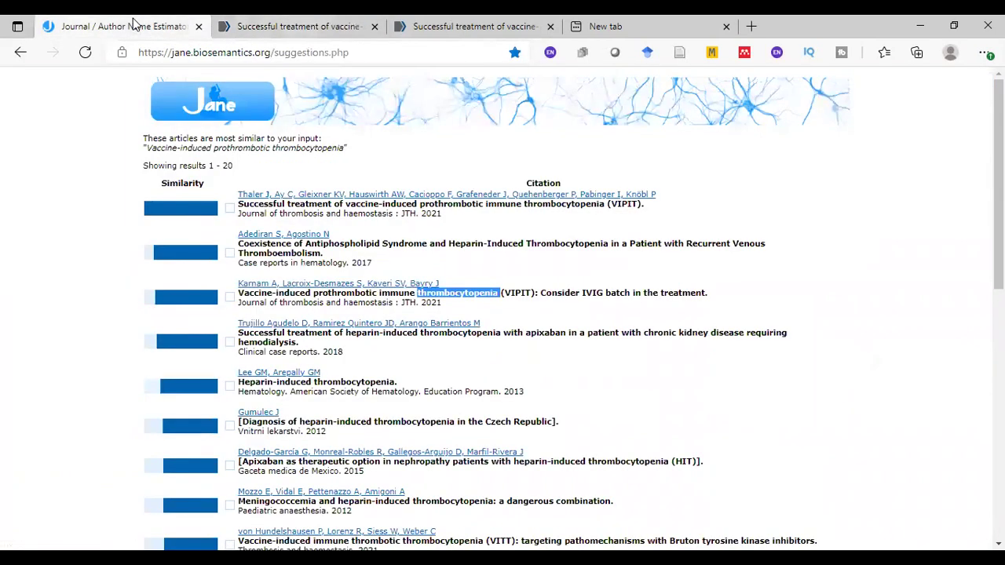
key("alt+Left")
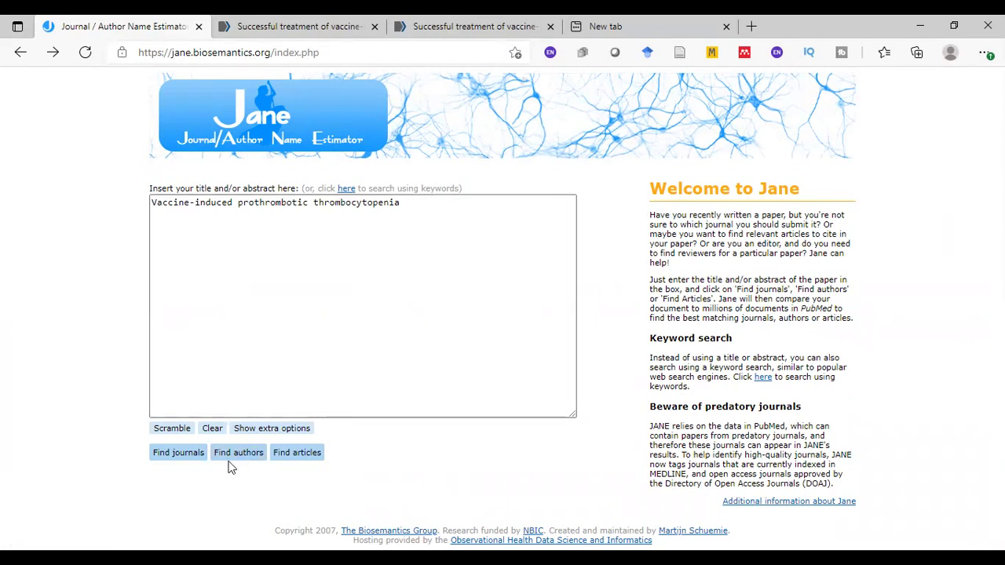
left_click(179, 455)
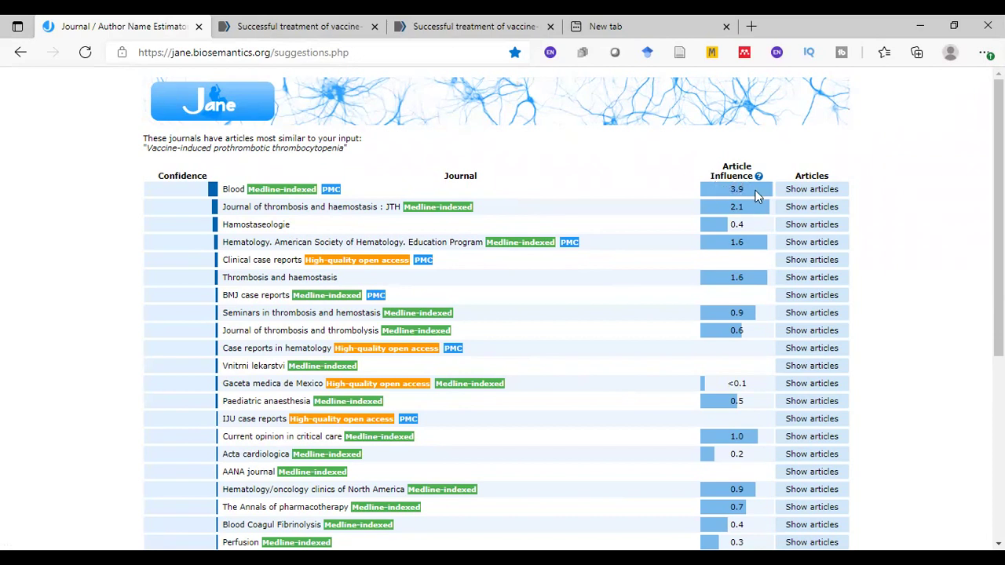
left_click(792, 196)
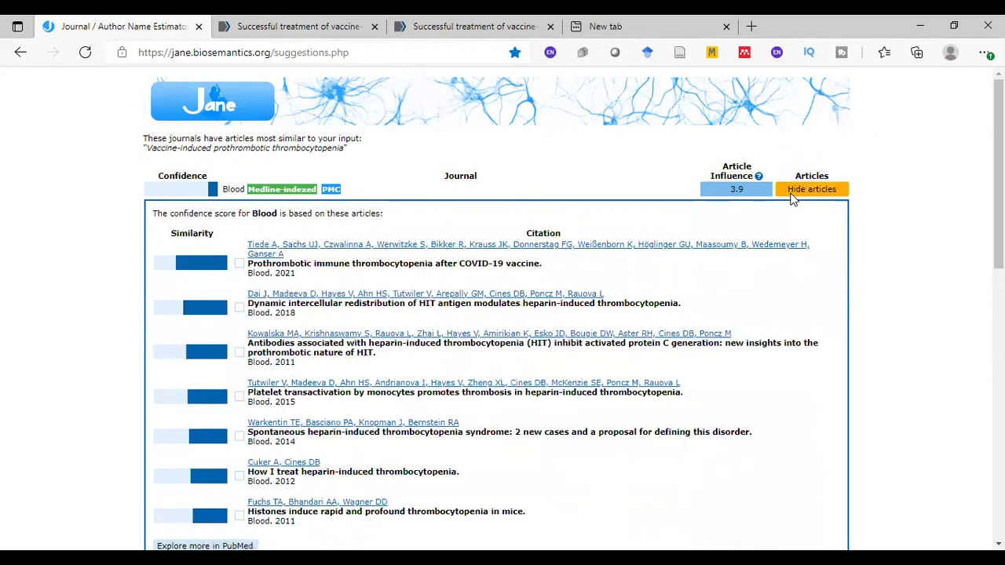
double_click(412, 476)
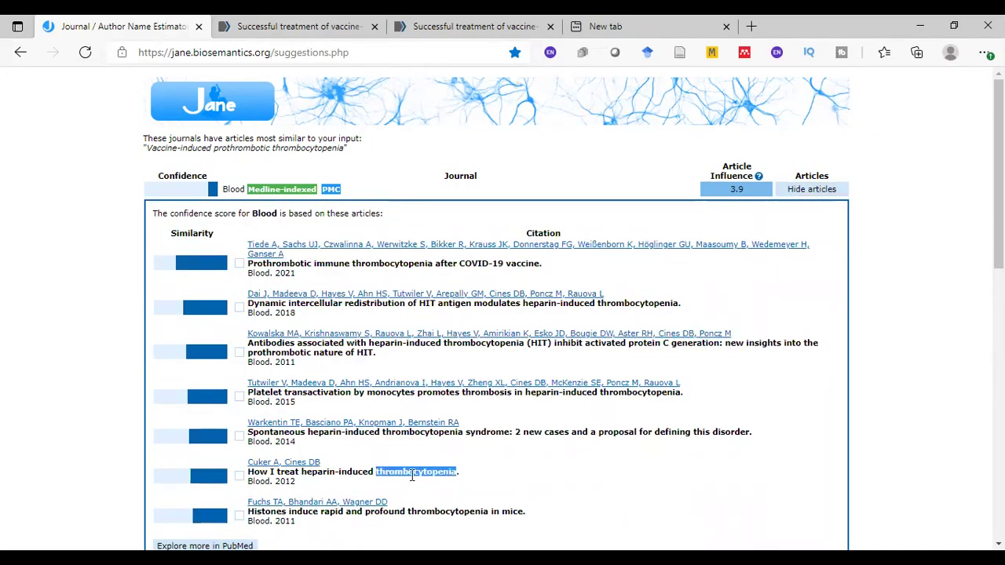
double_click(421, 432)
double_click(388, 265)
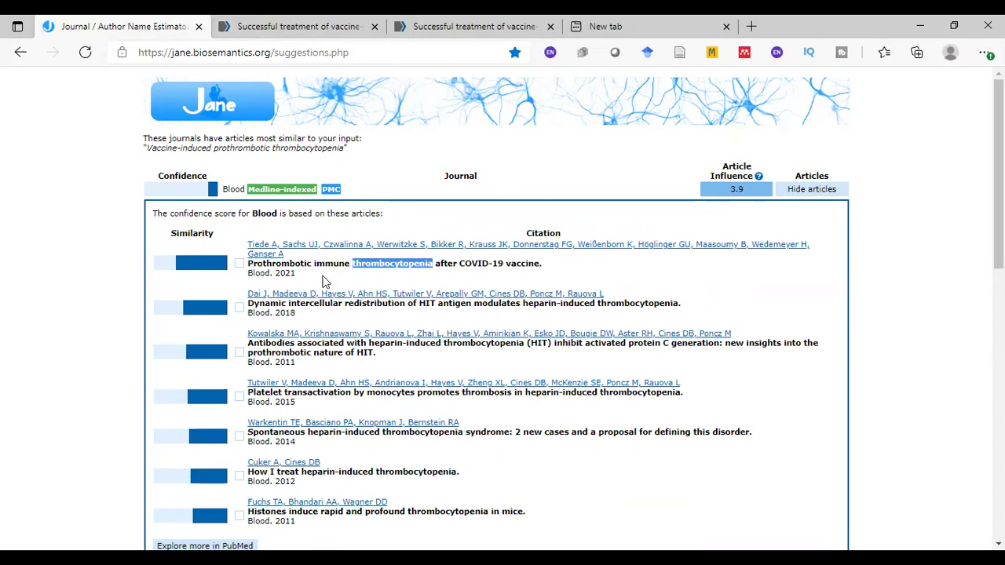
double_click(259, 273)
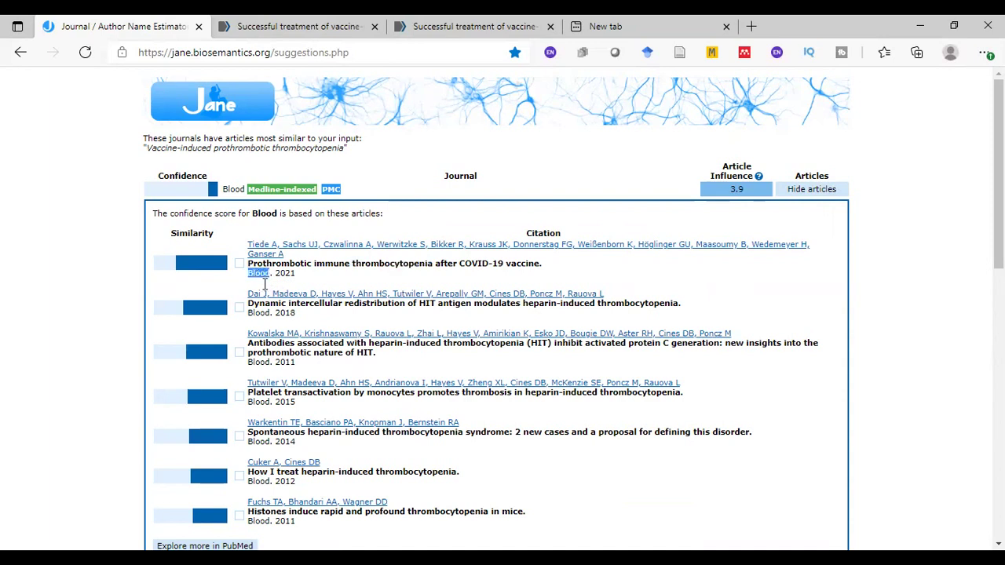
double_click(261, 313)
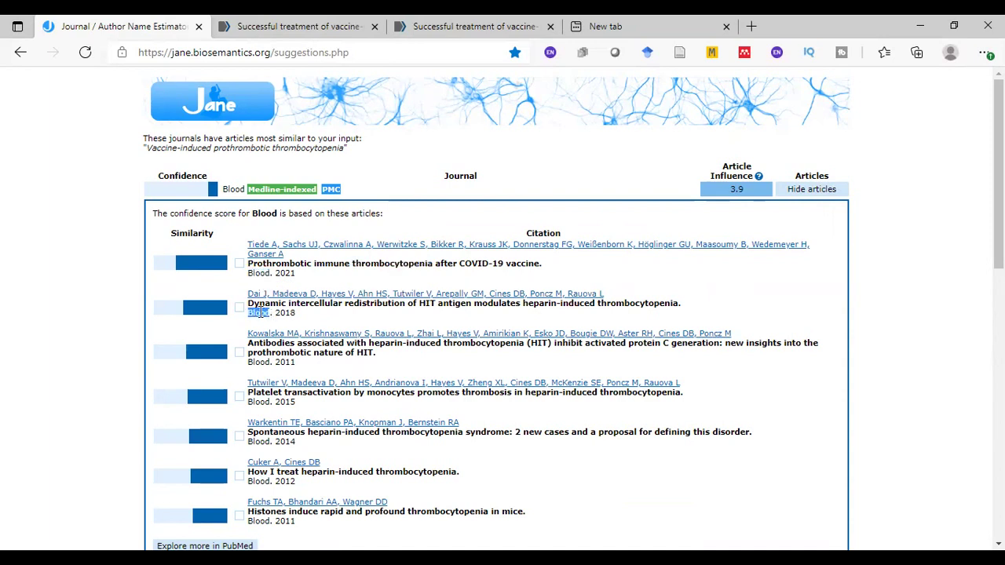
left_click(60, 293)
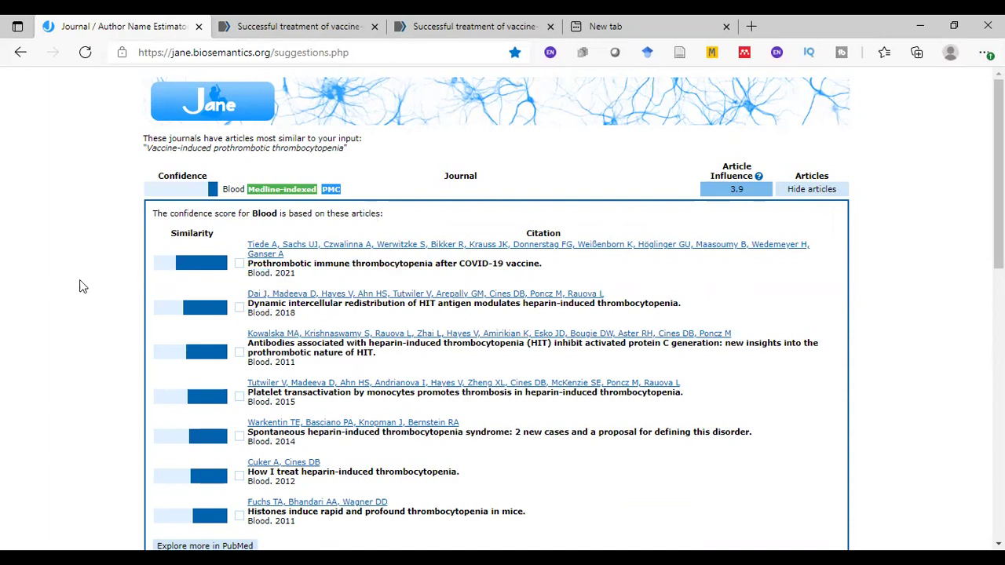
left_click(790, 193)
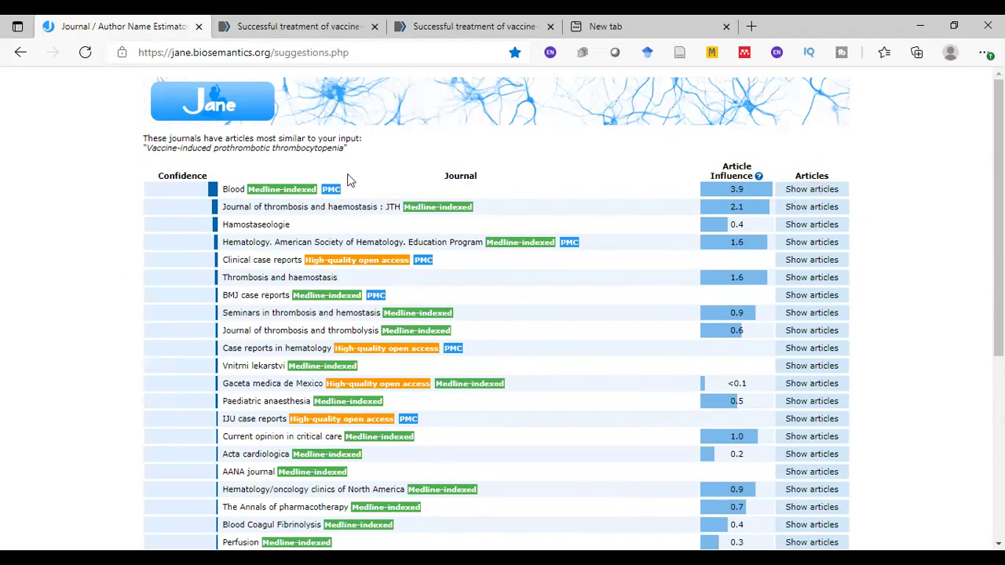
double_click(232, 189)
mouse_move(277, 197)
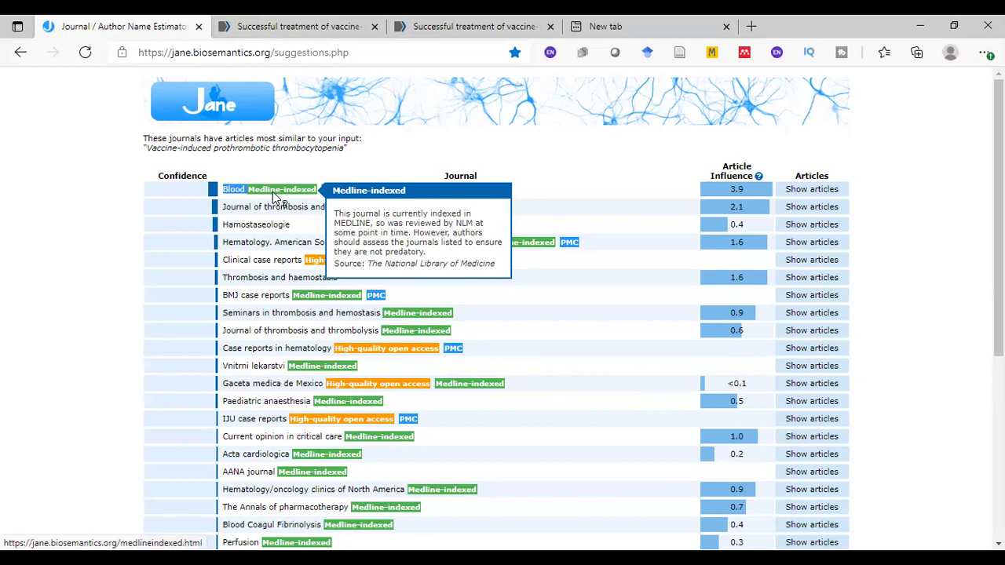
mouse_move(332, 195)
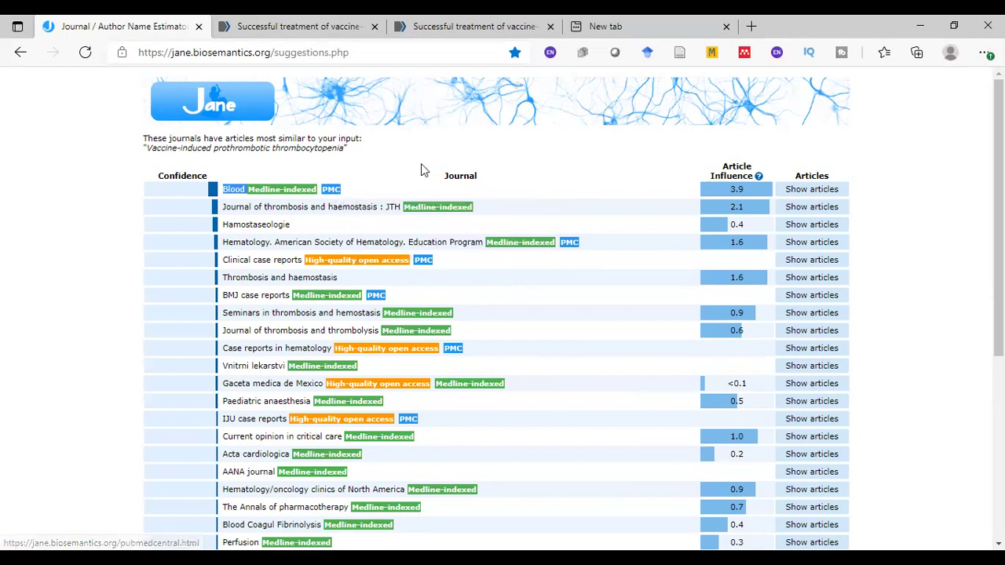
Find authors matching the vaccine title and start an e-mail to one suggested author
left_click(20, 54)
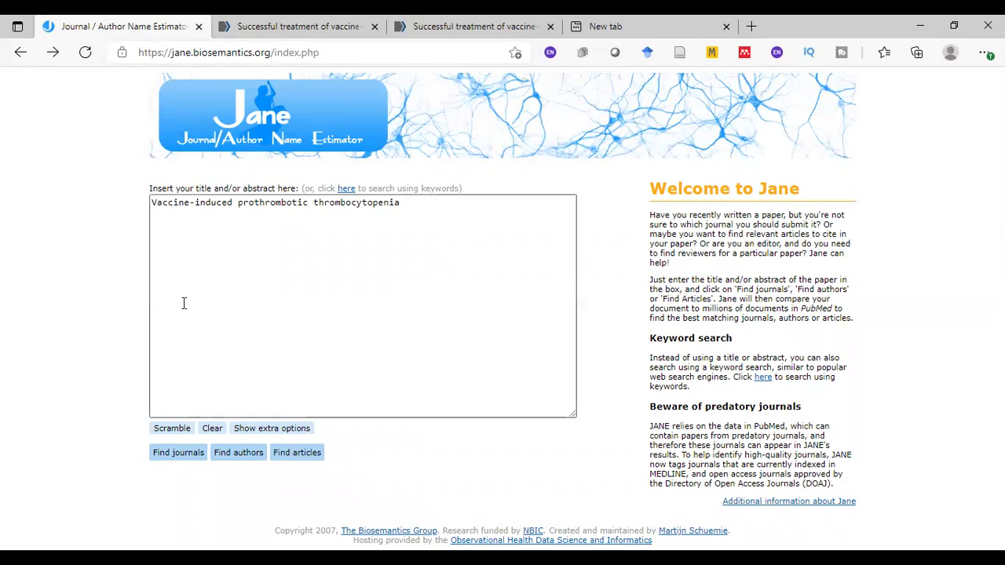
left_click(221, 460)
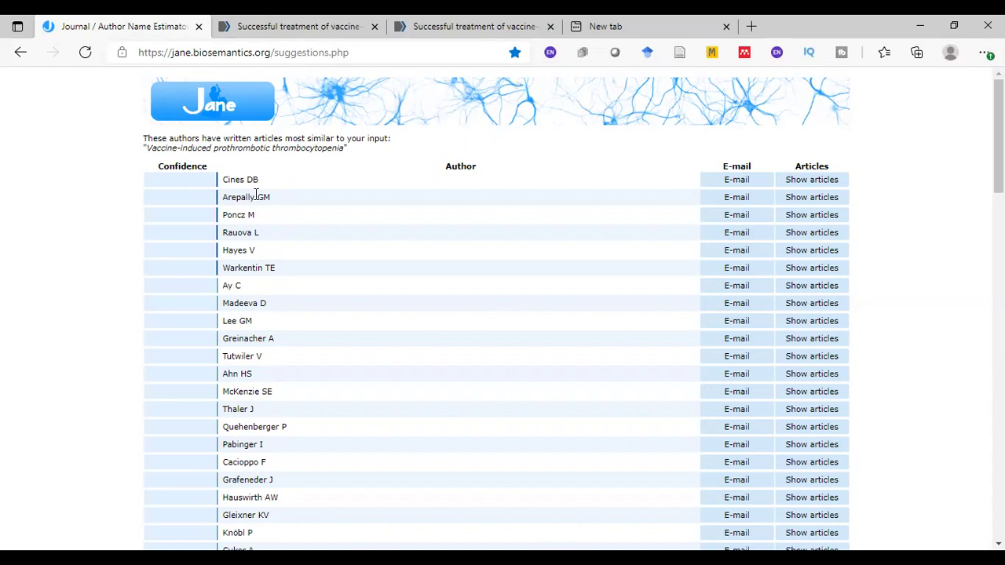
left_click(743, 309)
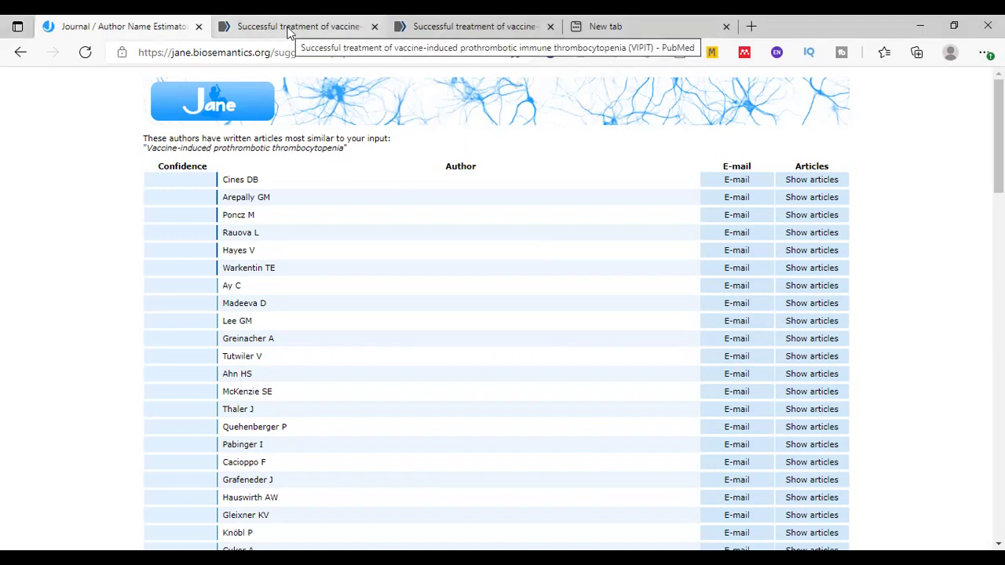
Visit the keyword search form, then return to the title and abstract form
left_click(22, 53)
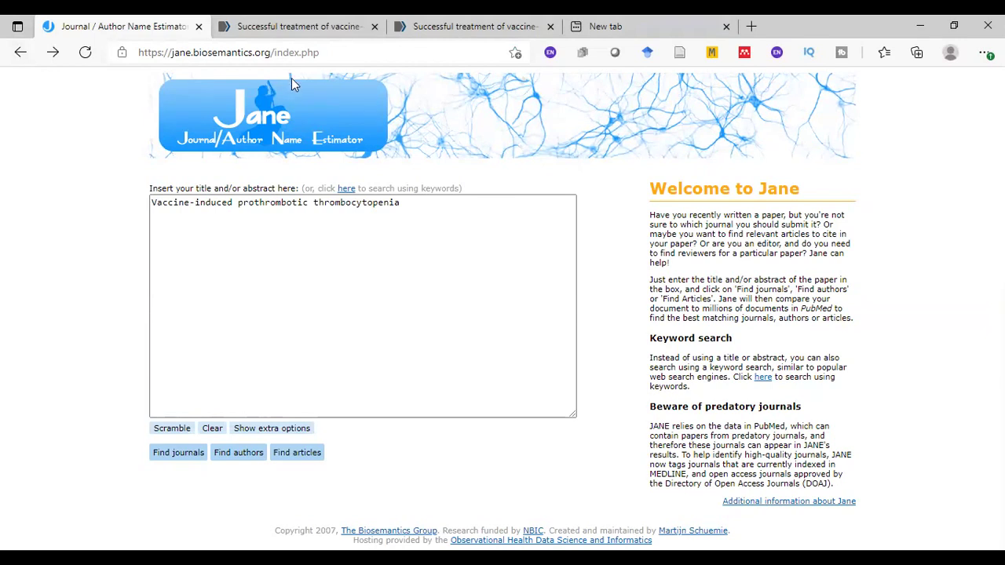
left_click(346, 191)
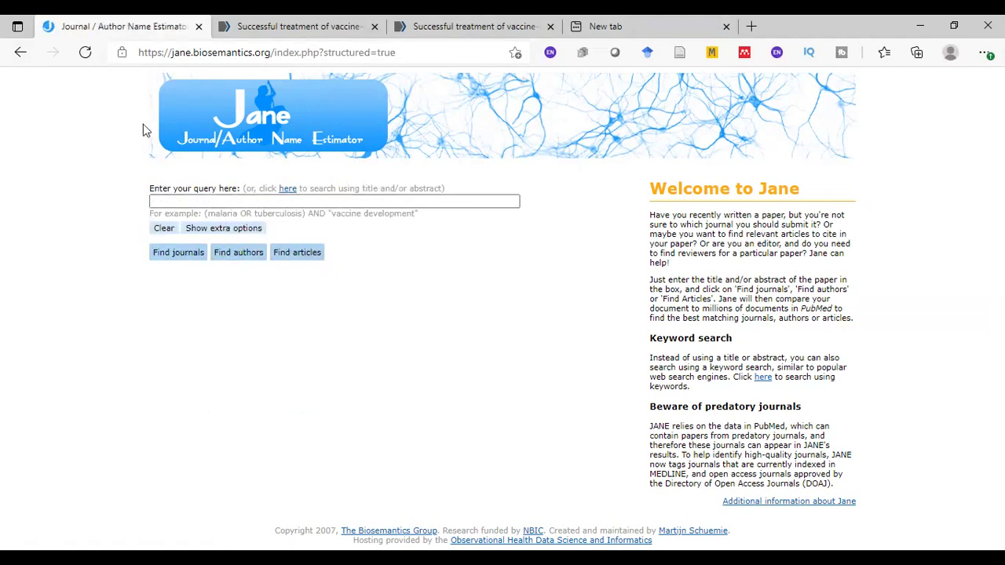
left_click(20, 52)
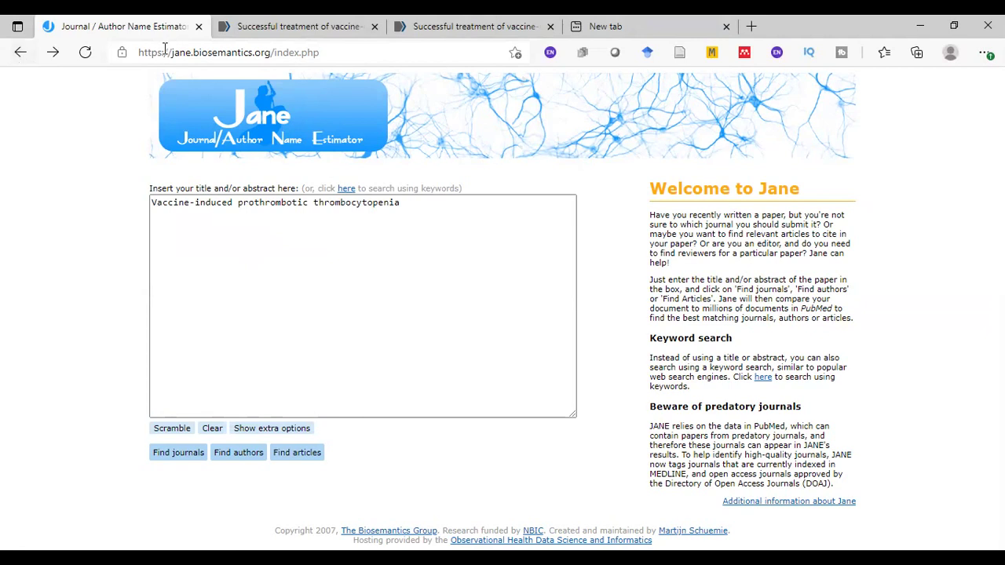
Replace the JANE title with the VIPIT article's PubMed abstract and find similar articles
left_click(252, 19)
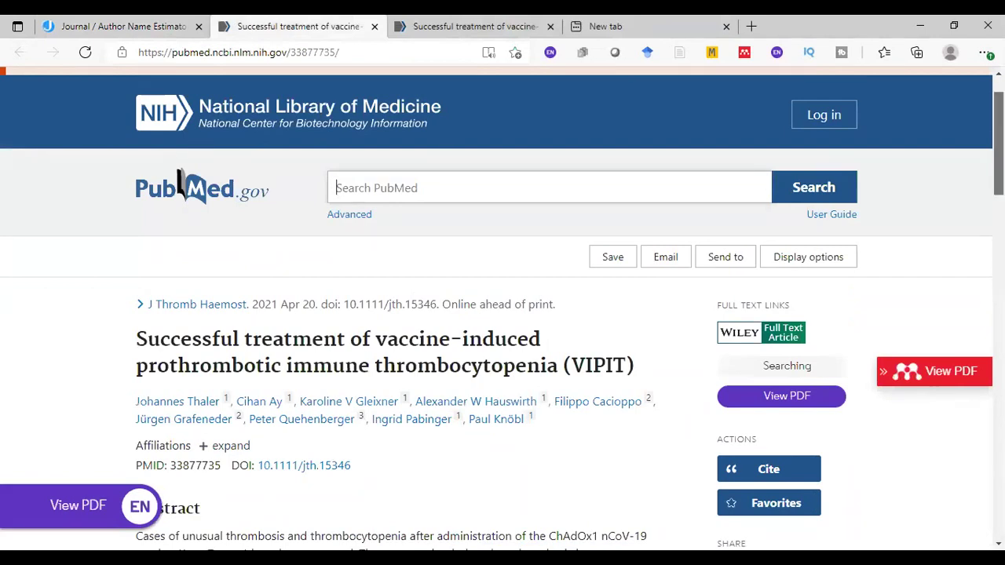
scroll(503, 314, "down", 2)
scroll(181, 77, "down", 2)
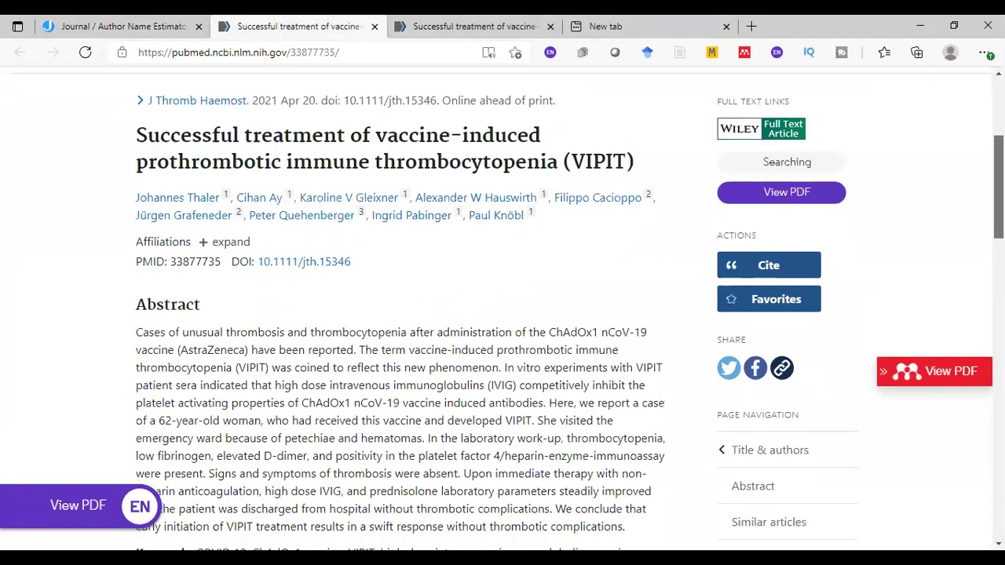
triple_click(427, 434)
key("ctrl+c")
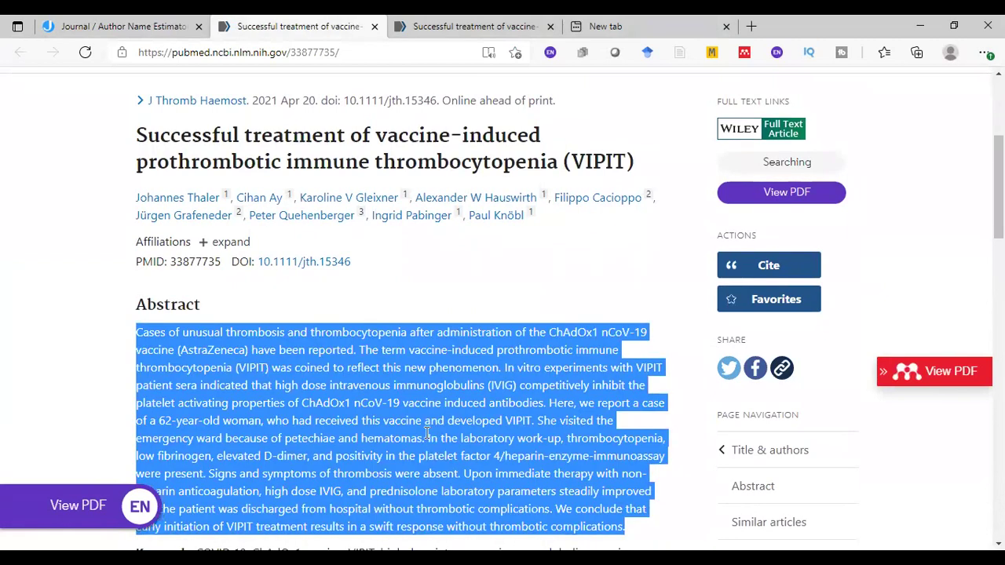
left_click(138, 28)
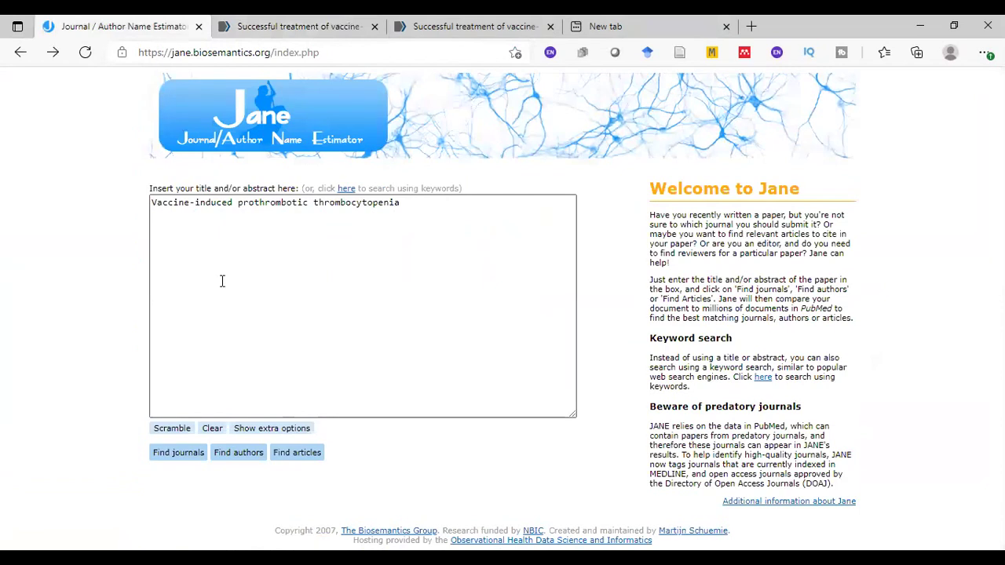
key("Tab")
key("ctrl+a")
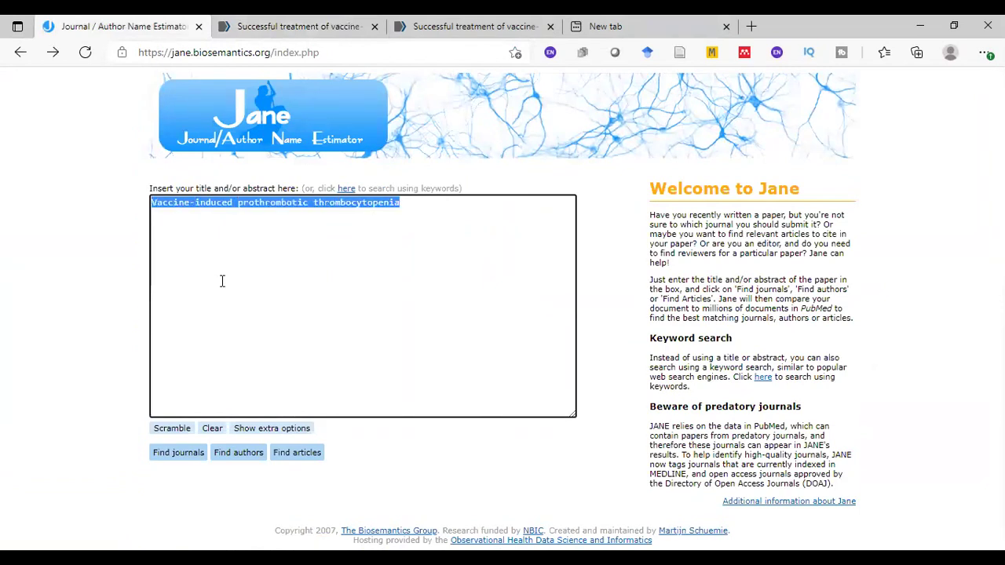
key("ctrl+v")
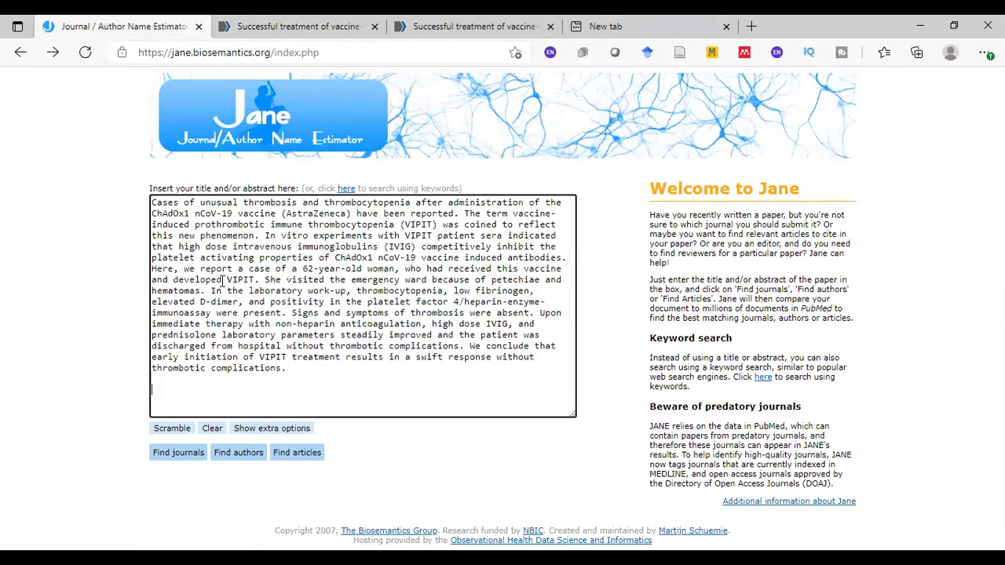
left_click(287, 463)
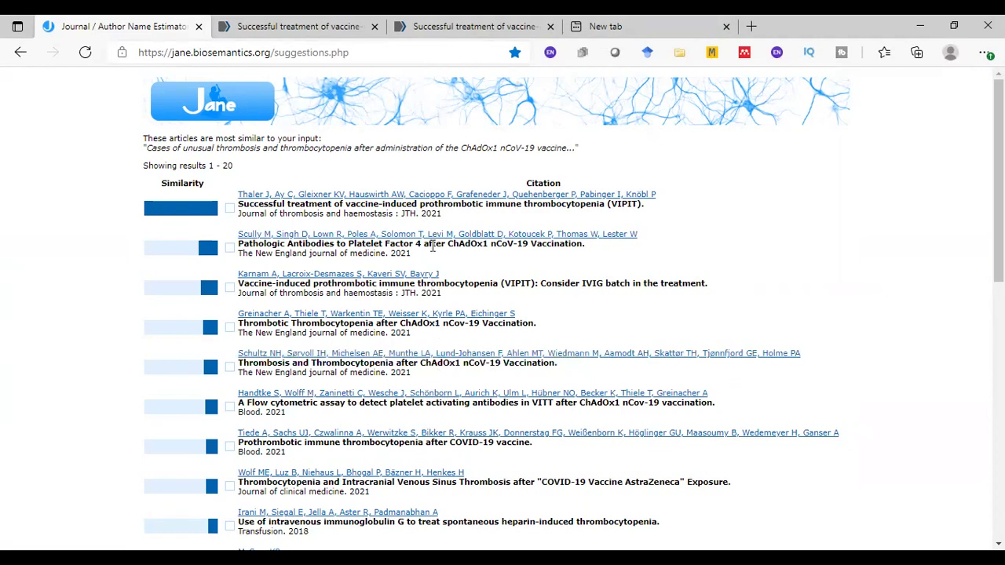
Rerun the abstract article search limited to English Case Reports in PubMed Central journals
left_click(21, 53)
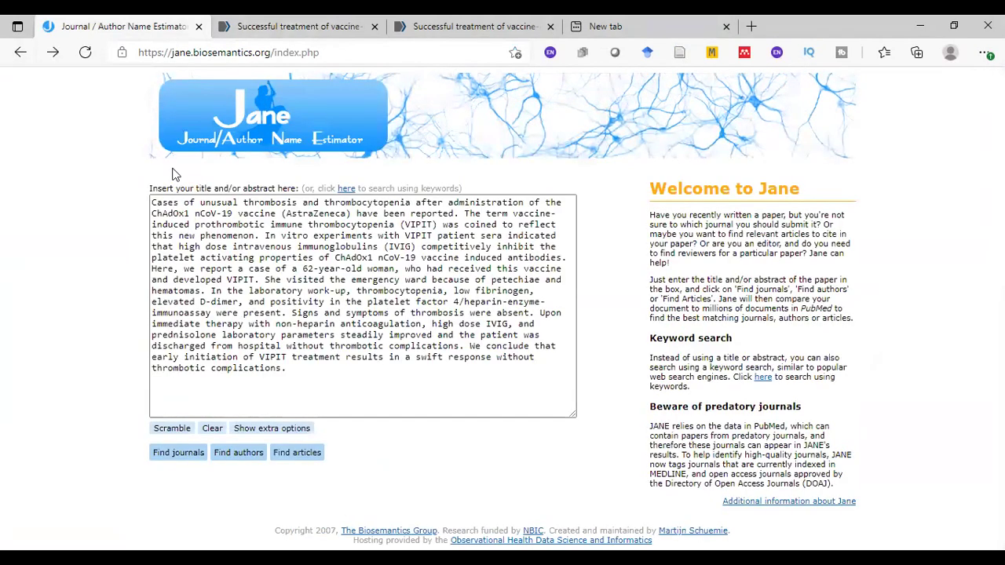
left_click(276, 430)
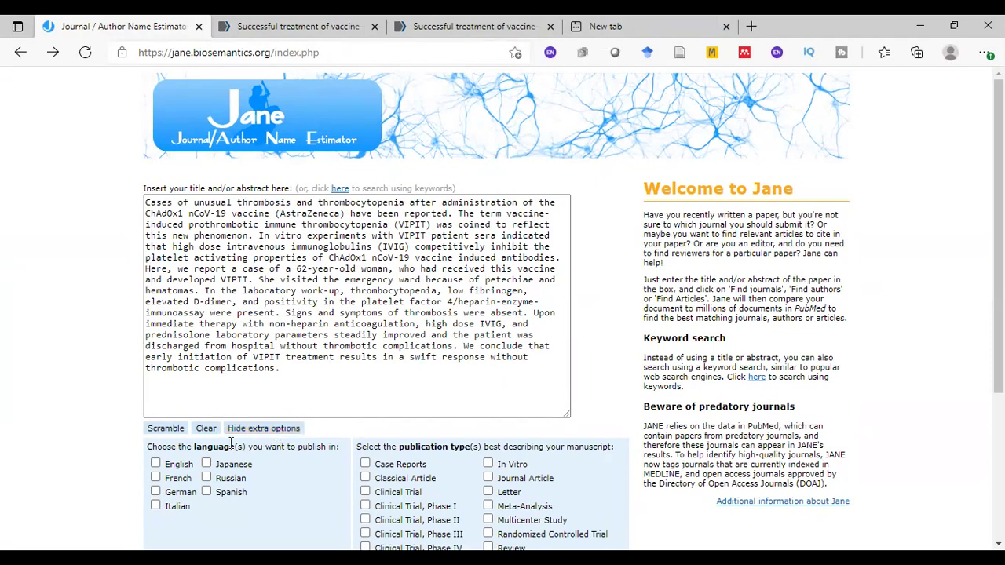
left_click(155, 465)
left_click(368, 465)
scroll(744, 403, "down", 1)
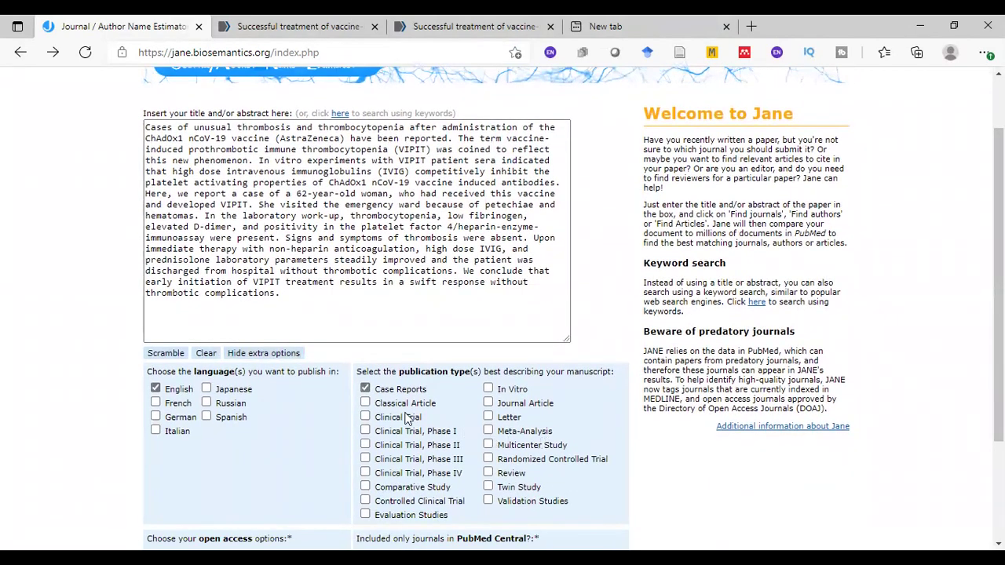
scroll(515, 414, "down", 2)
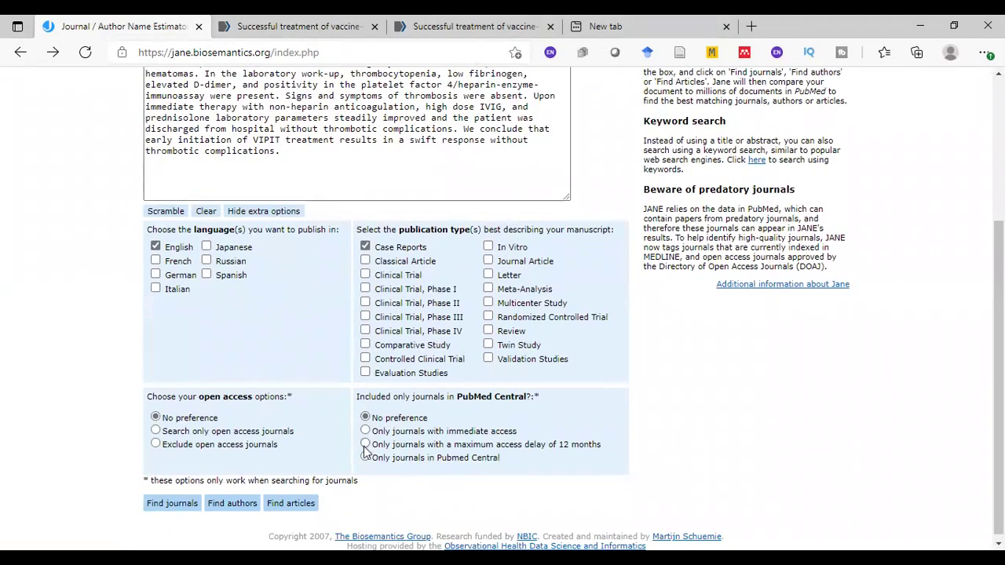
left_click(366, 459)
left_click(281, 502)
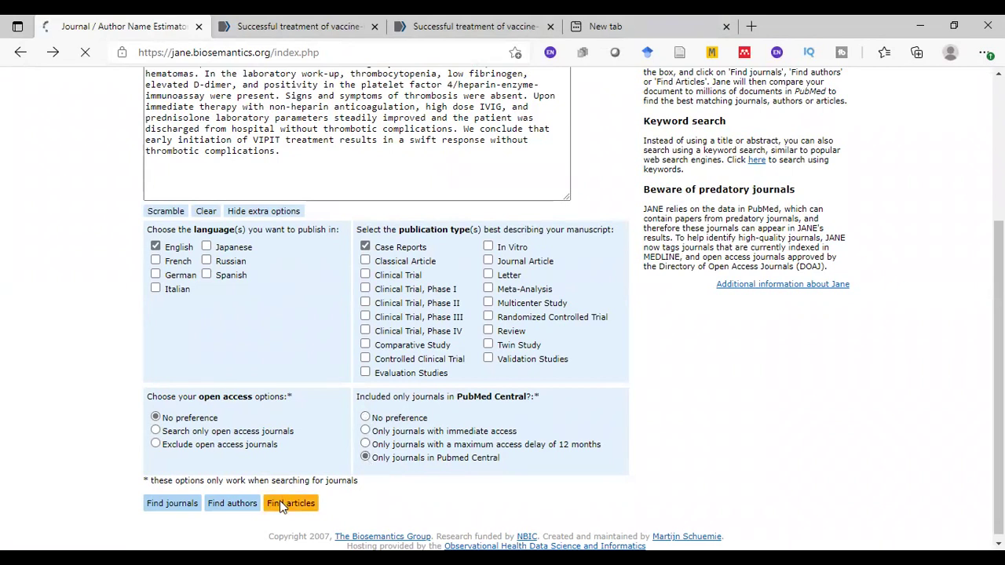